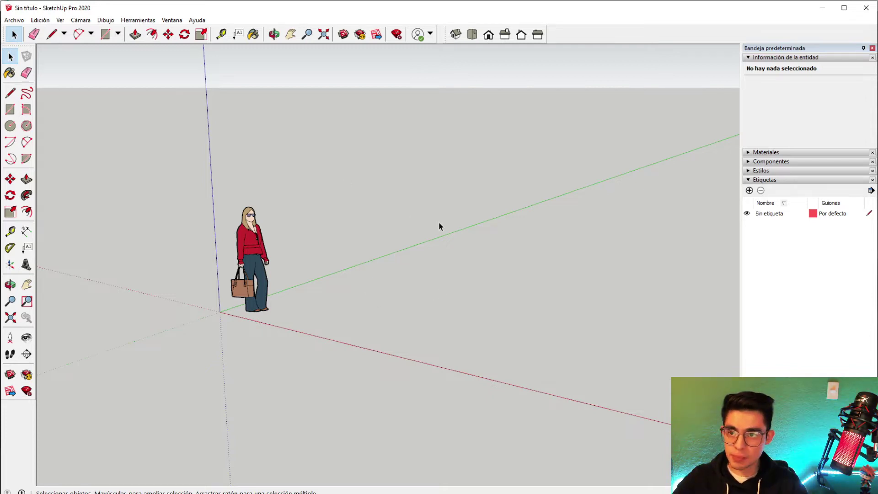
# - Find the 'casa de la cascada' terrain model in 3D Warehouse and download it into the current model
pyautogui.click(344, 34)
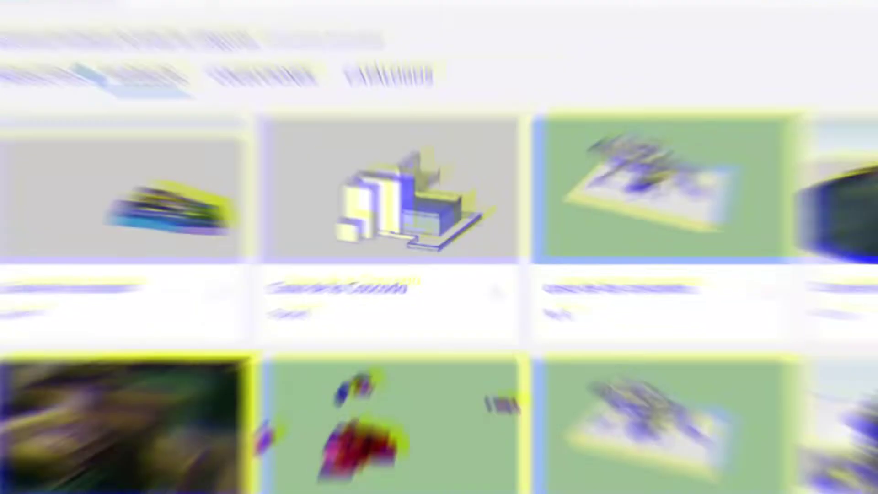
pyautogui.scroll(-3, 844, 240)
pyautogui.scroll(3, 844, 240)
pyautogui.scroll(2, 841, 194)
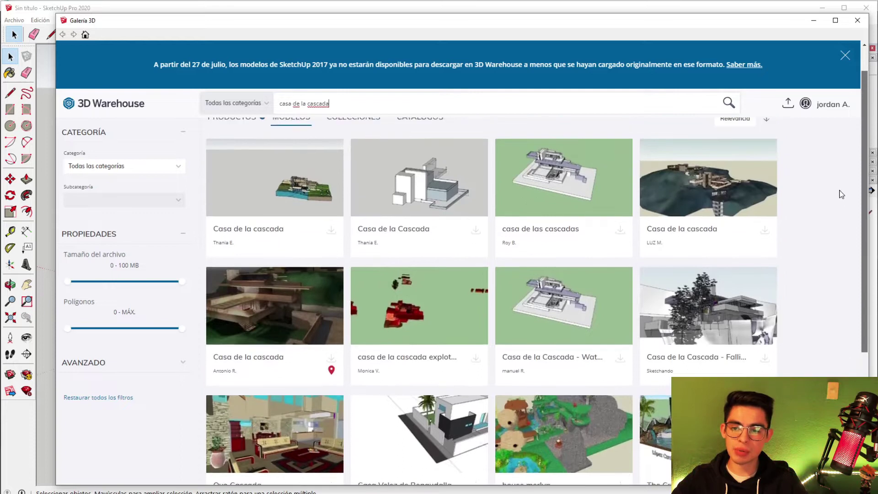
pyautogui.scroll(1, 842, 195)
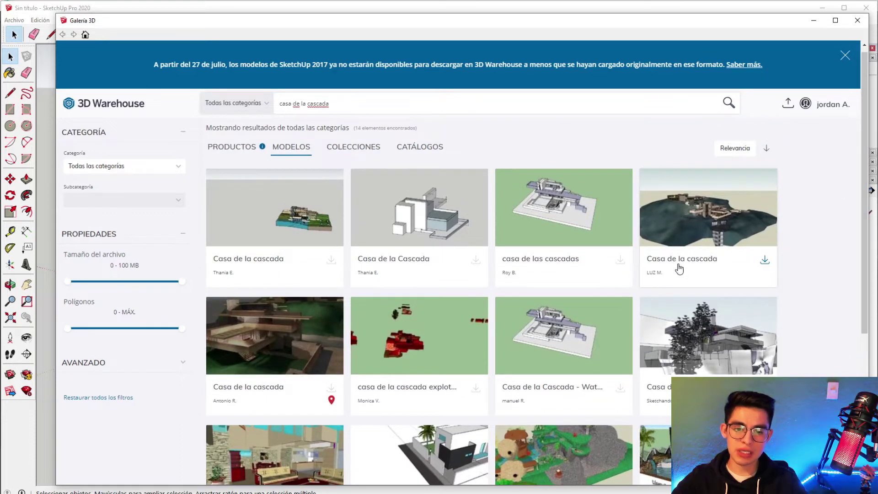
pyautogui.click(717, 219)
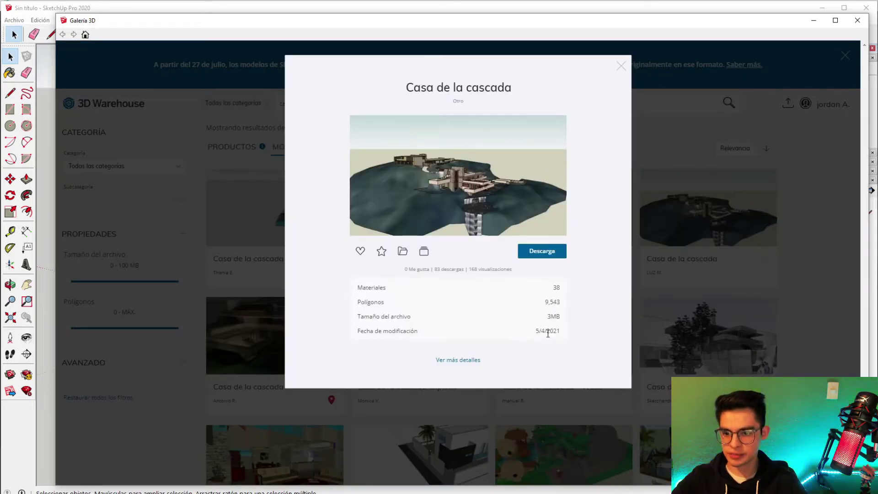
pyautogui.click(550, 257)
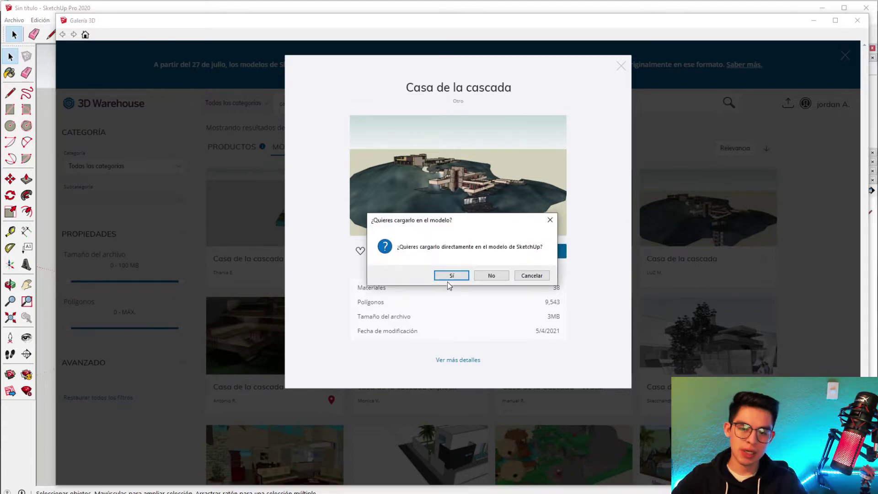
pyautogui.click(447, 278)
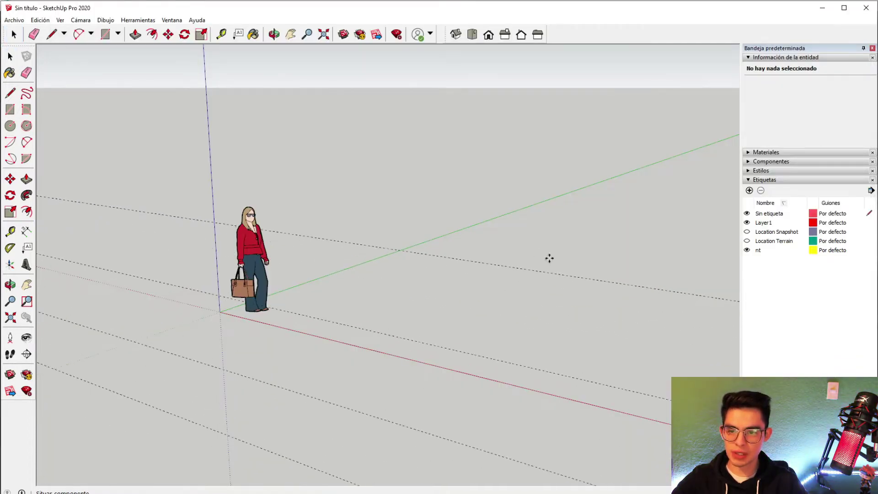
# - Place the Casa de la cascada house and terrain in the scene and zoom out to view it
pyautogui.click(412, 312)
pyautogui.scroll(-5, 410, 313)
pyautogui.moveTo(411, 311)
pyautogui.mouseDown(button='middle')
pyautogui.moveTo(558, 357)
pyautogui.moveTo(489, 339)
pyautogui.moveTo(330, 242)
pyautogui.moveTo(446, 292)
pyautogui.mouseUp(button='middle')
pyautogui.press('space')
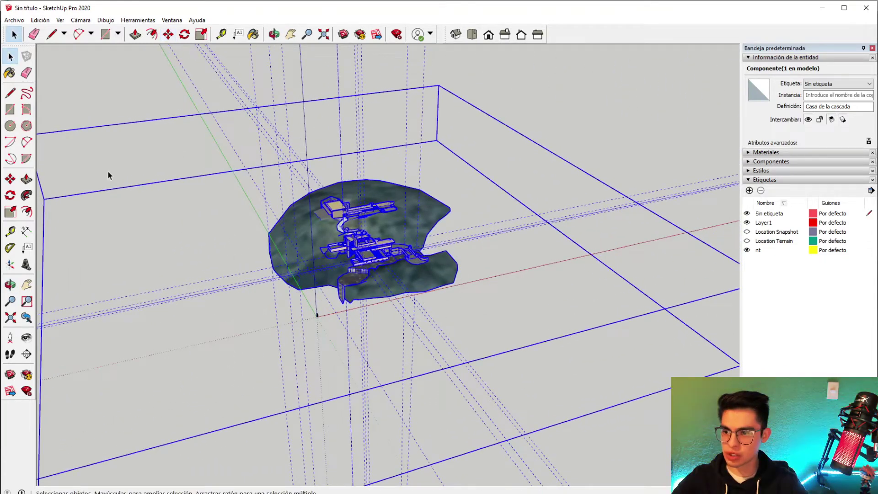
pyautogui.click(108, 172)
pyautogui.scroll(5, 412, 257)
pyautogui.scroll(4, 411, 256)
# - Remove the standing human figure and orbit around the house and terrain
pyautogui.moveTo(412, 257)
pyautogui.mouseDown(button='middle')
pyautogui.moveTo(372, 222)
pyautogui.moveTo(282, 179)
pyautogui.moveTo(366, 252)
pyautogui.moveTo(457, 297)
pyautogui.moveTo(539, 308)
pyautogui.moveTo(294, 312)
pyautogui.mouseUp(button='middle')
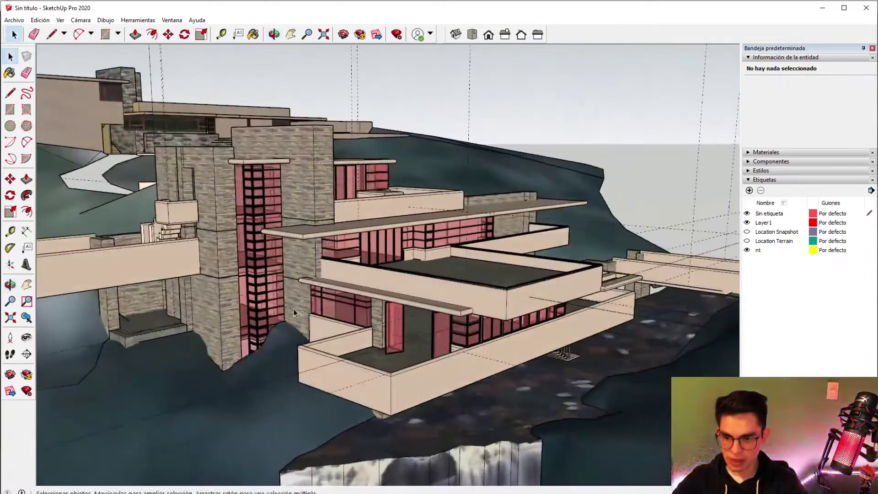
pyautogui.scroll(-2, 294, 312)
pyautogui.scroll(-5, 311, 334)
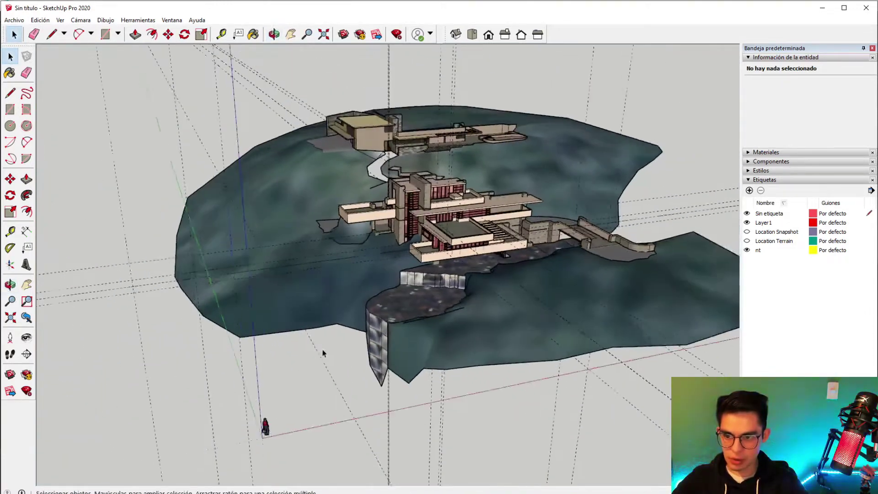
pyautogui.scroll(-1, 323, 353)
pyautogui.scroll(3, 321, 384)
pyautogui.click(307, 353)
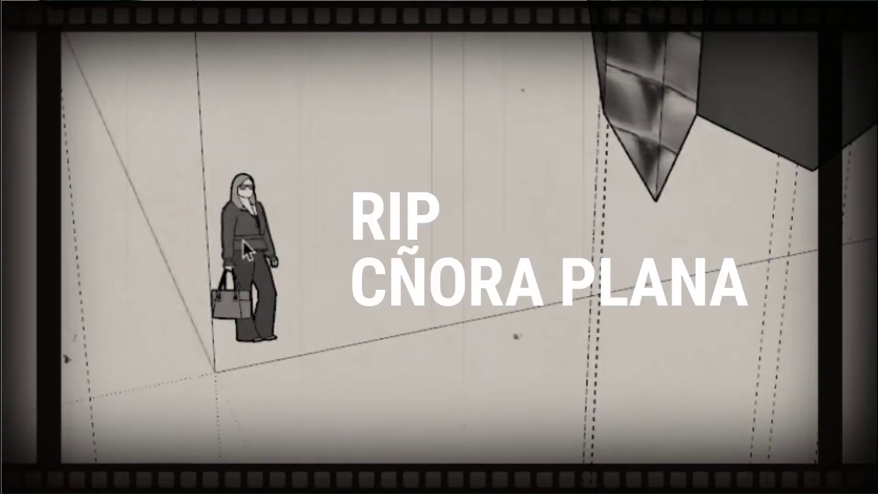
pyautogui.scroll(-2, 373, 254)
pyautogui.scroll(-2, 320, 320)
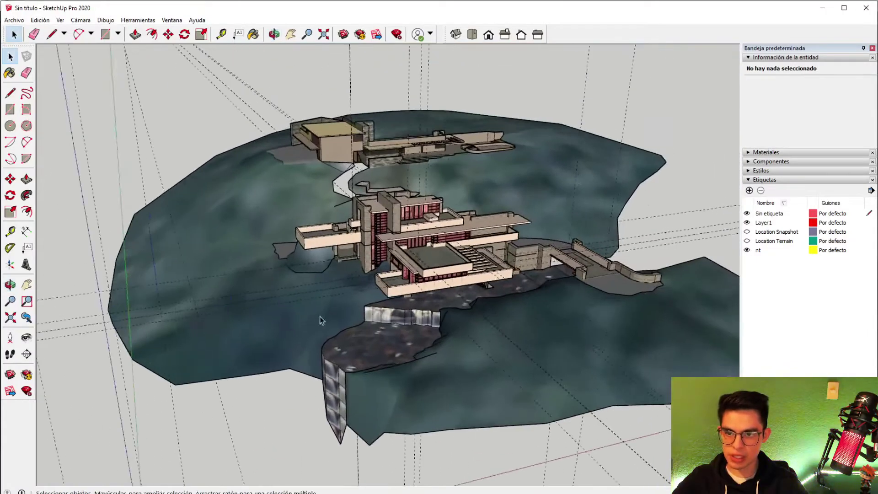
pyautogui.moveTo(322, 320); pyautogui.dragTo(442, 301, button='middle')
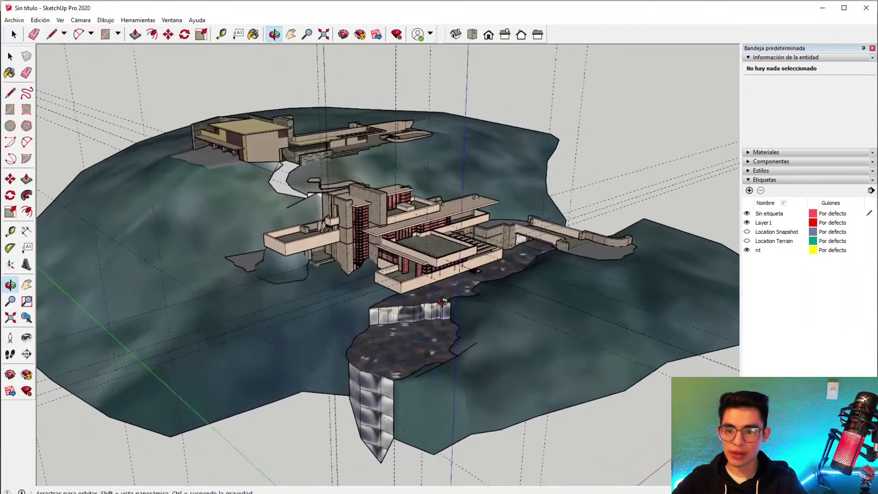
pyautogui.hotkey('ctrl', 's')
# - Save the model as 'casa prueba' in the importar sketchup a max folder
pyautogui.moveTo(532, 138); pyautogui.dragTo(489, 94)
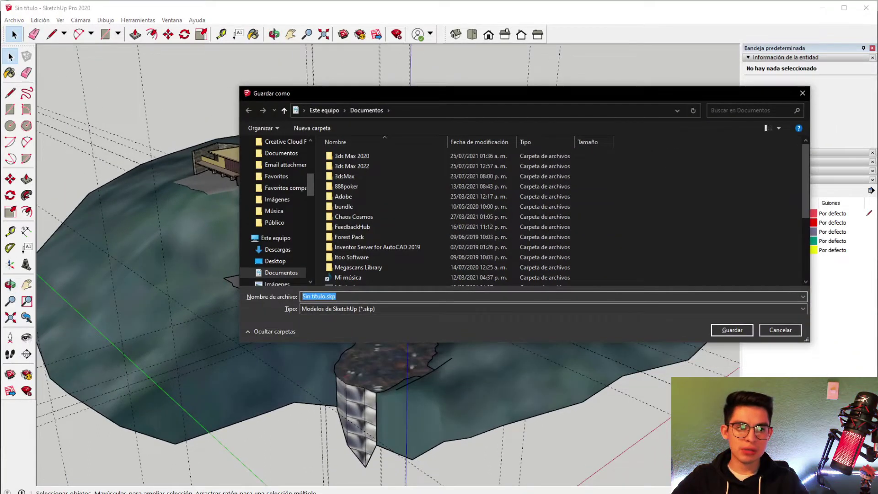
pyautogui.write('G:\\YOUTUBE\\archivos\\importar sketchup a max')
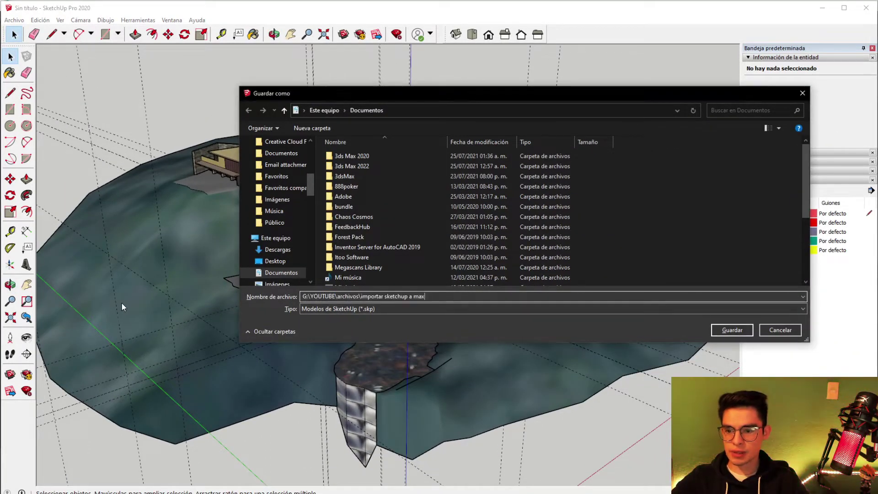
pyautogui.press('Return')
pyautogui.write('casa prueb')
pyautogui.click(728, 329)
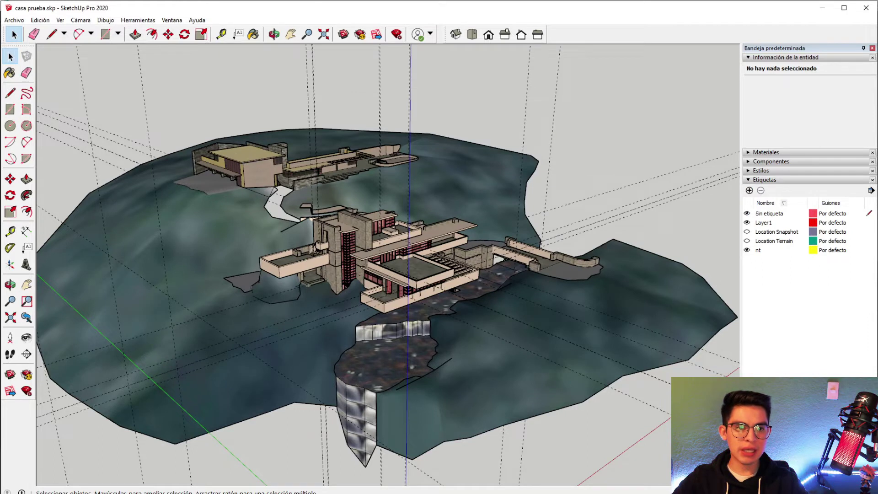
# - Check casa prueba.skp (3,428 KB) in File Explorer, then return to SketchUp
pyautogui.hotkey('alt', 'Tab')
pyautogui.moveTo(405, 232); pyautogui.dragTo(260, 231)
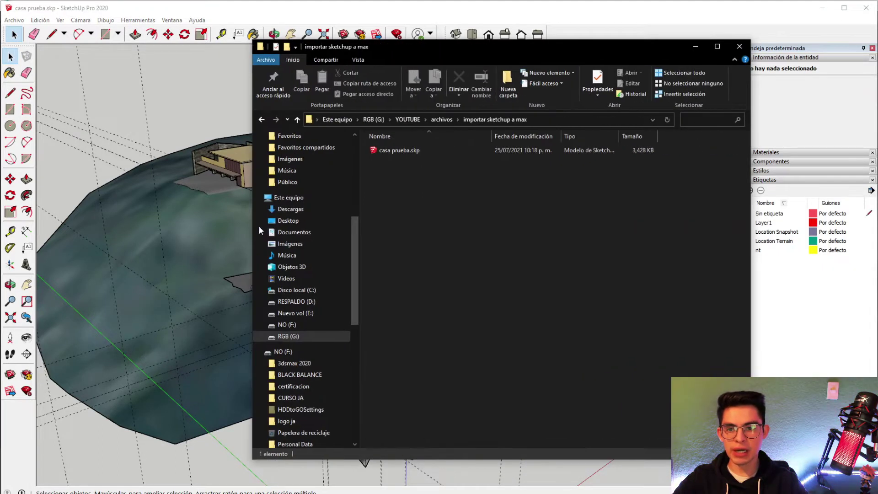
pyautogui.keyDown('ctrl'); pyautogui.scroll(2, 397, 172); pyautogui.keyUp('ctrl')
pyautogui.keyDown('ctrl'); pyautogui.scroll(2, 397, 171); pyautogui.keyUp('ctrl')
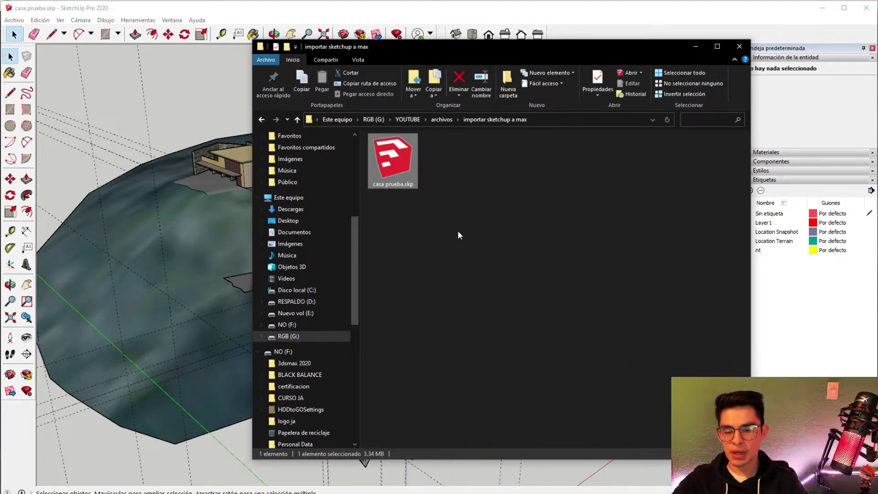
pyautogui.moveTo(546, 55)
pyautogui.mouseDown()
pyautogui.moveTo(652, 58)
pyautogui.moveTo(877, 35)
pyautogui.mouseUp()
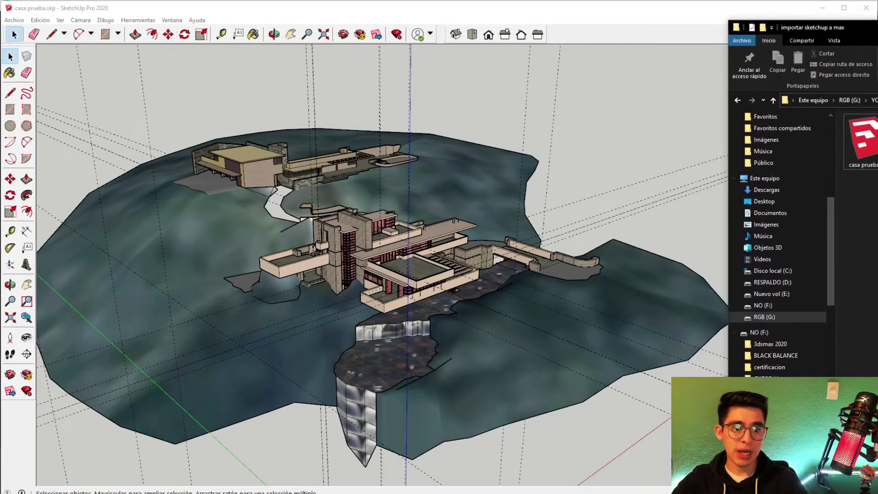
pyautogui.doubleClick(822, 176)
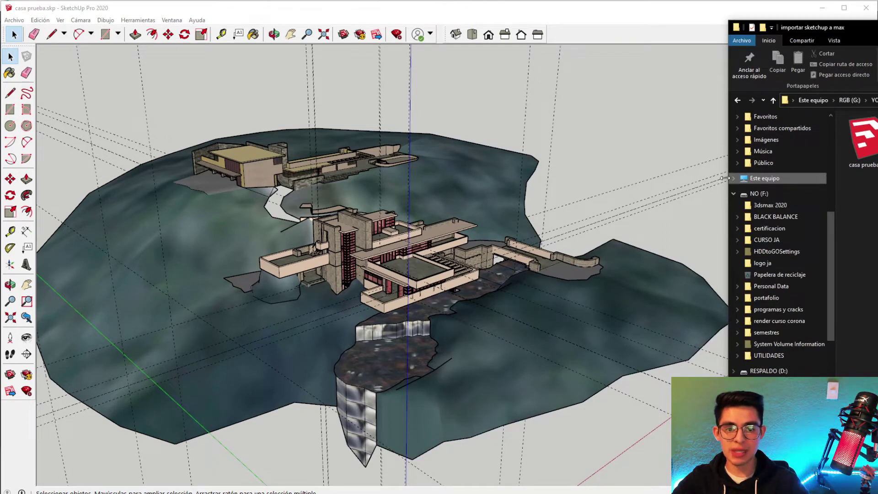
pyautogui.click(721, 178)
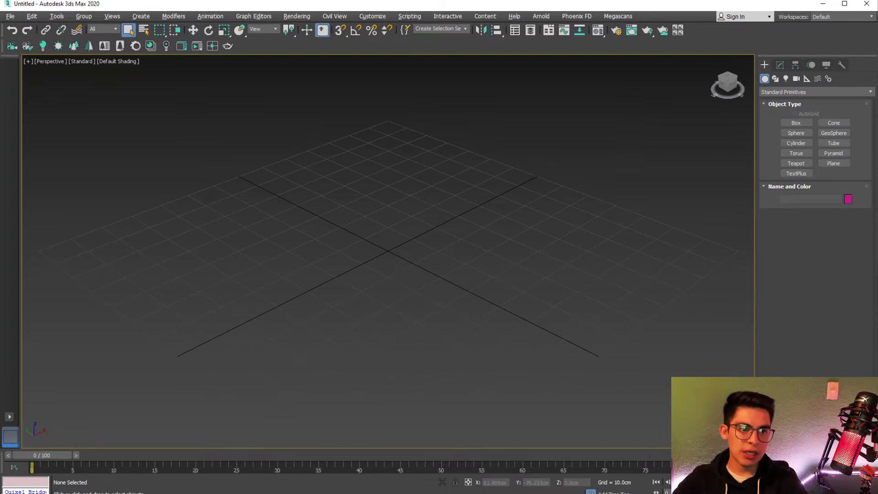
pyautogui.hotkey('alt', 'Tab')
pyautogui.click(586, 202)
pyautogui.moveTo(349, 255); pyautogui.dragTo(349, 255)
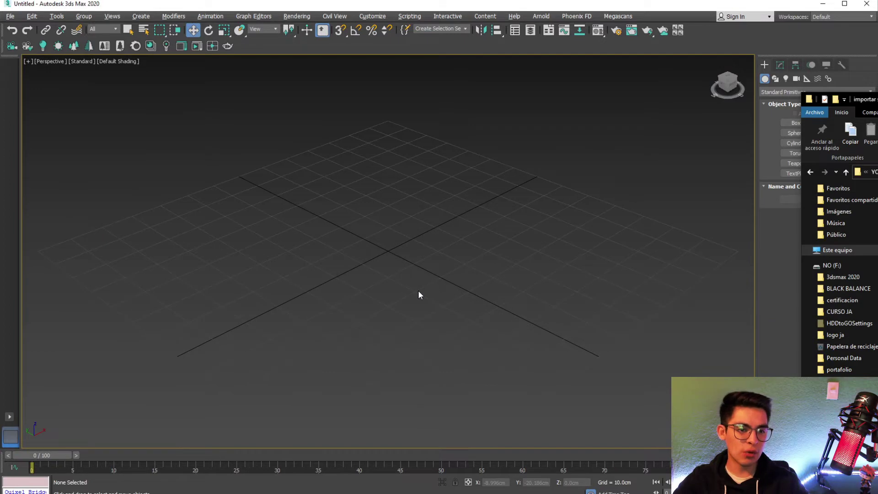
pyautogui.click(391, 270)
pyautogui.moveTo(453, 284); pyautogui.dragTo(327, 217)
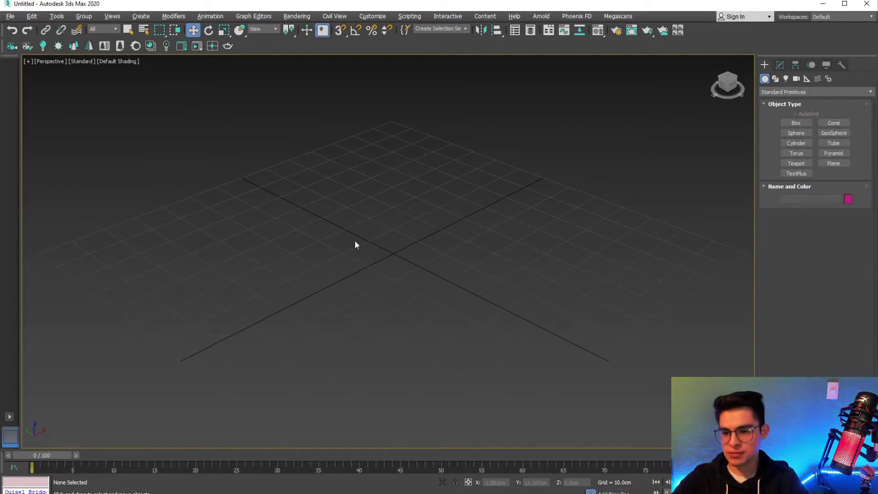
pyautogui.click(10, 16)
pyautogui.moveTo(21, 159)
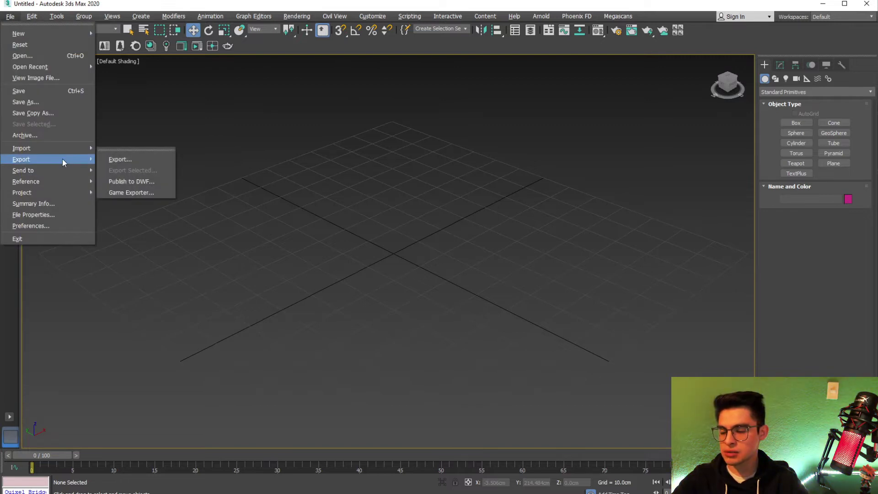
pyautogui.click(115, 145)
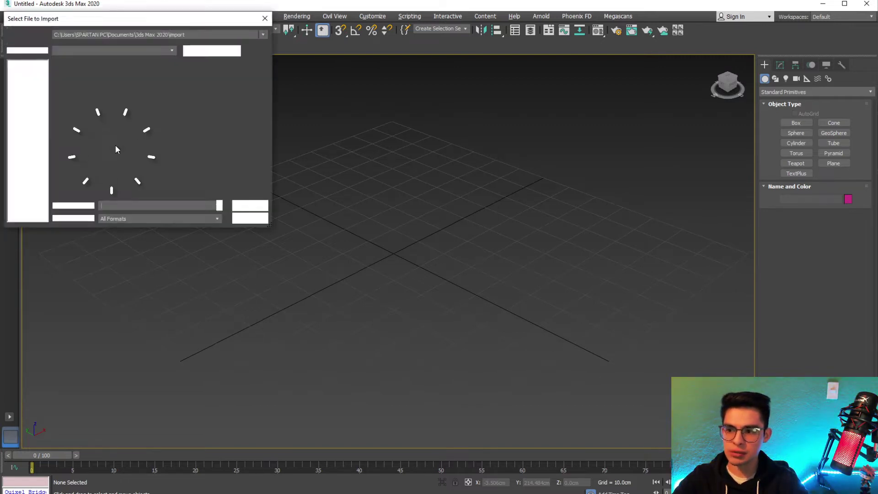
pyautogui.hotkey('alt', 'Tab')
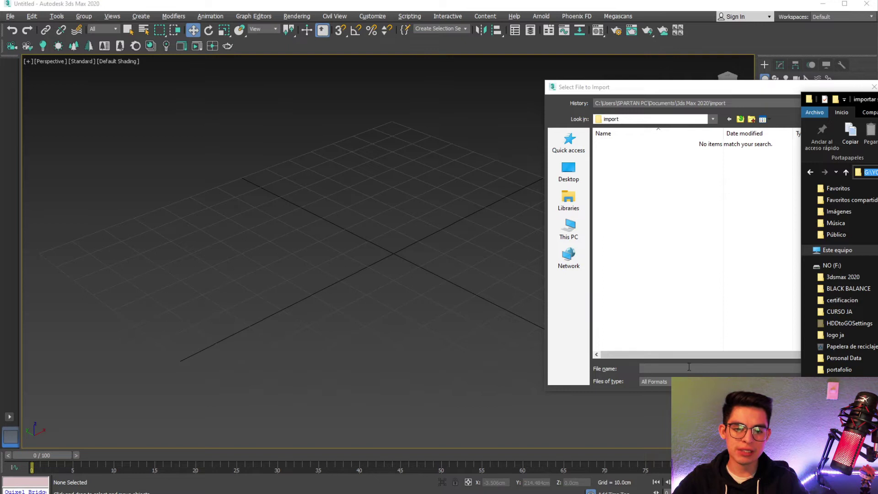
pyautogui.click(689, 367)
pyautogui.write('G:\\YOUTUBE\\archivos\\importar sketchup a max')
pyautogui.press('Return')
pyautogui.click(642, 144)
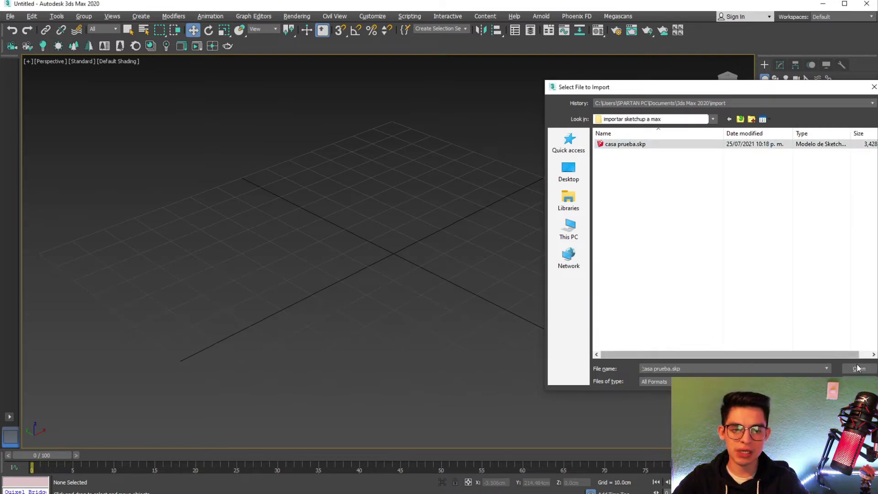
pyautogui.click(858, 368)
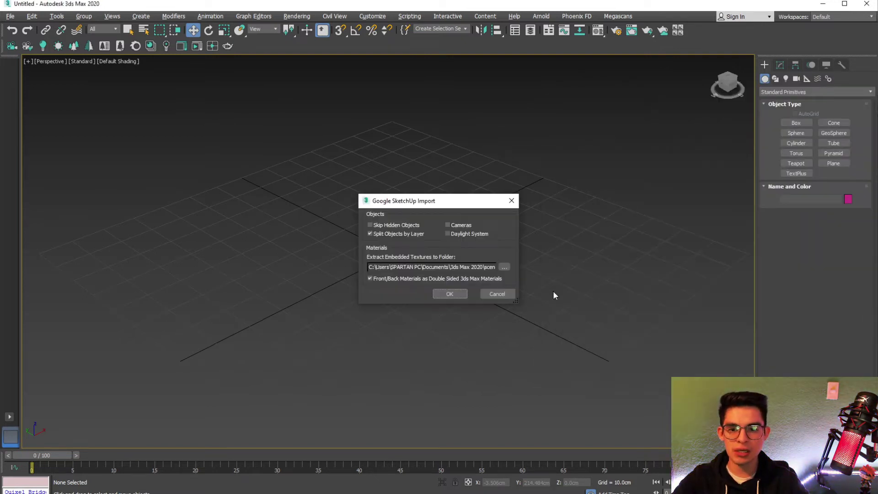
pyautogui.click(449, 297)
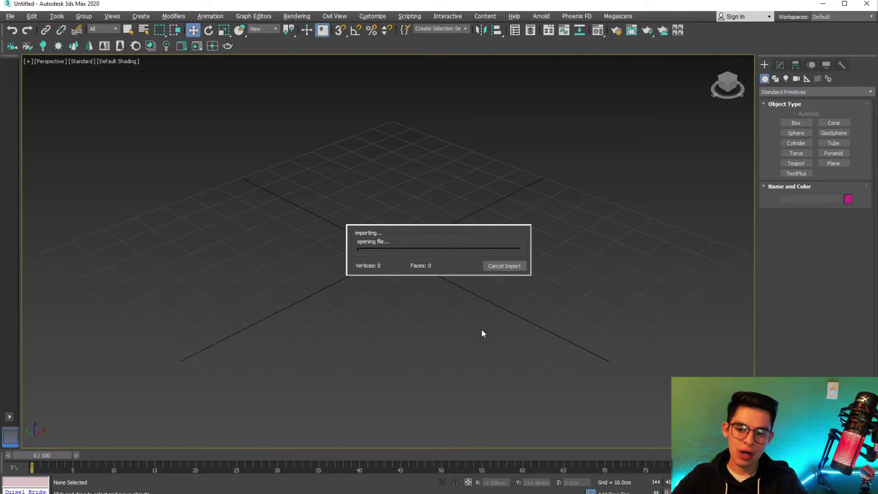
pyautogui.moveTo(591, 237)
pyautogui.mouseDown()
pyautogui.moveTo(464, 238)
pyautogui.moveTo(402, 193)
pyautogui.mouseUp()
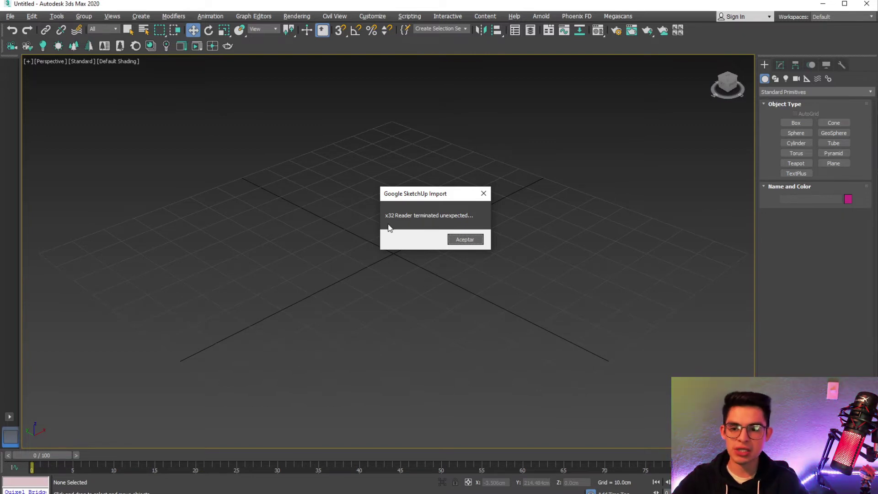
pyautogui.click(459, 239)
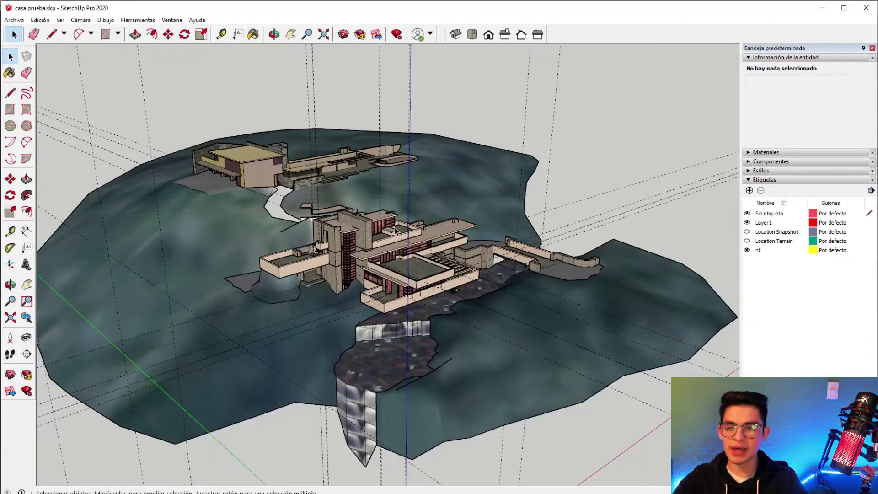
# - Save casa prueba.skp as SketchUp Versión 2013 (*.skp), replacing the existing file
pyautogui.click(13, 20)
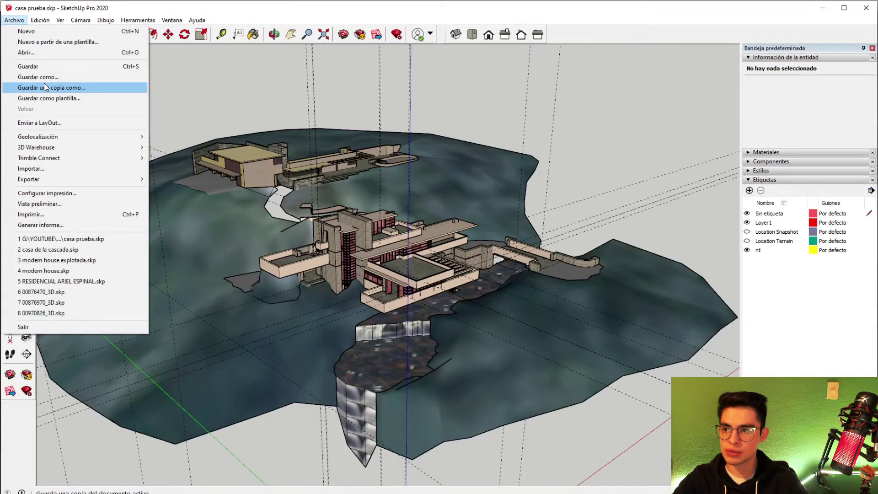
pyautogui.click(64, 79)
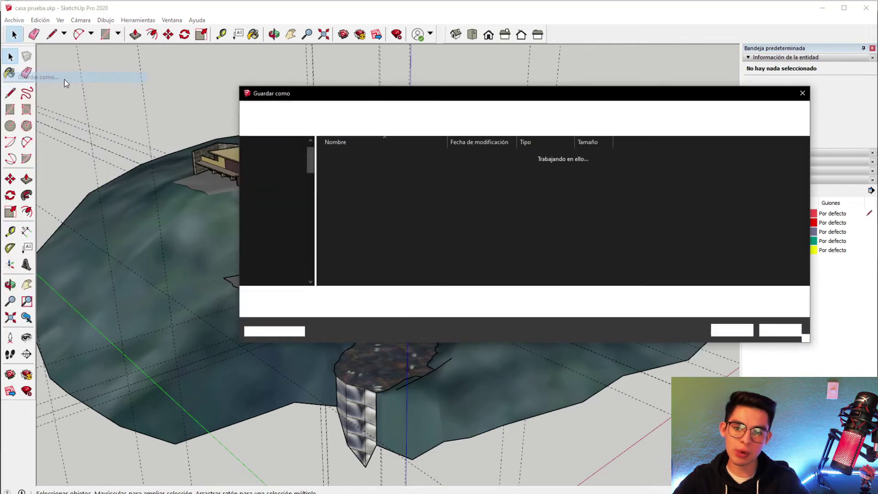
pyautogui.moveTo(367, 98); pyautogui.dragTo(330, 79)
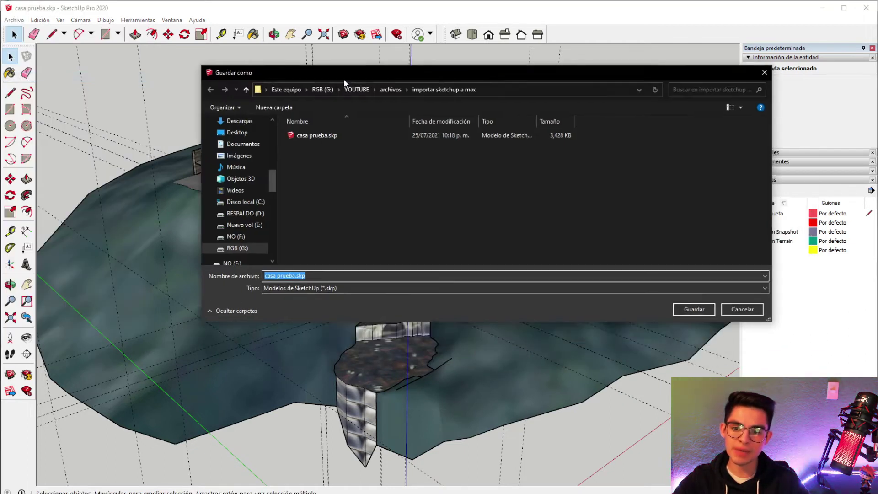
pyautogui.click(343, 289)
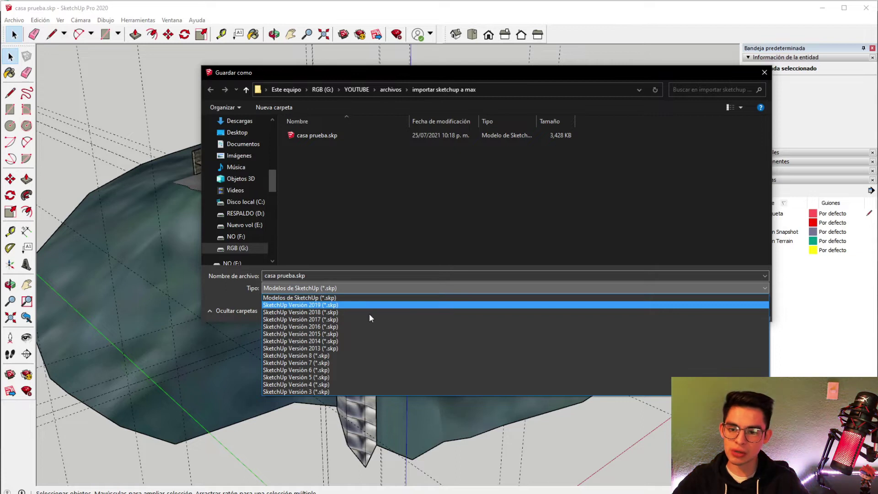
pyautogui.click(359, 349)
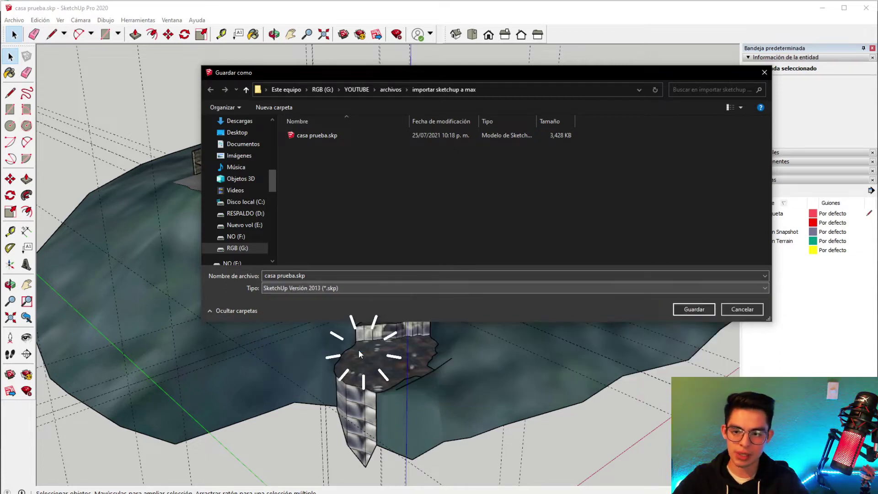
pyautogui.click(680, 312)
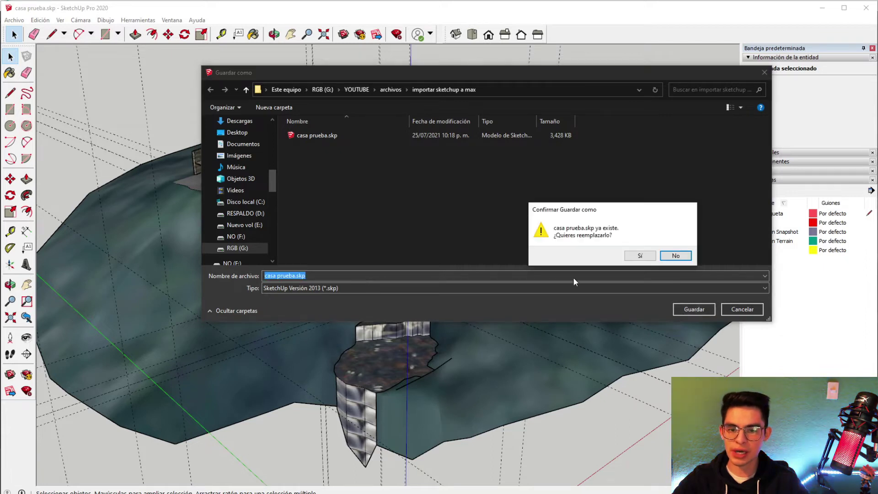
pyautogui.moveTo(618, 211); pyautogui.dragTo(517, 171)
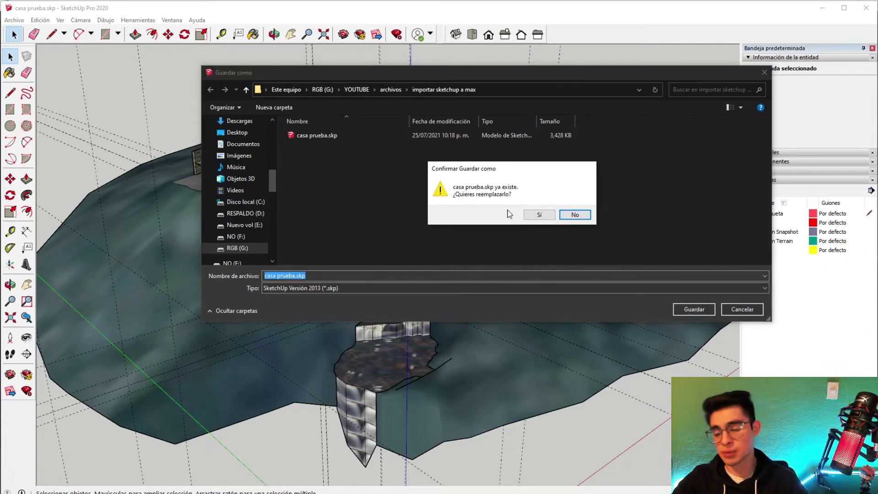
pyautogui.click(533, 216)
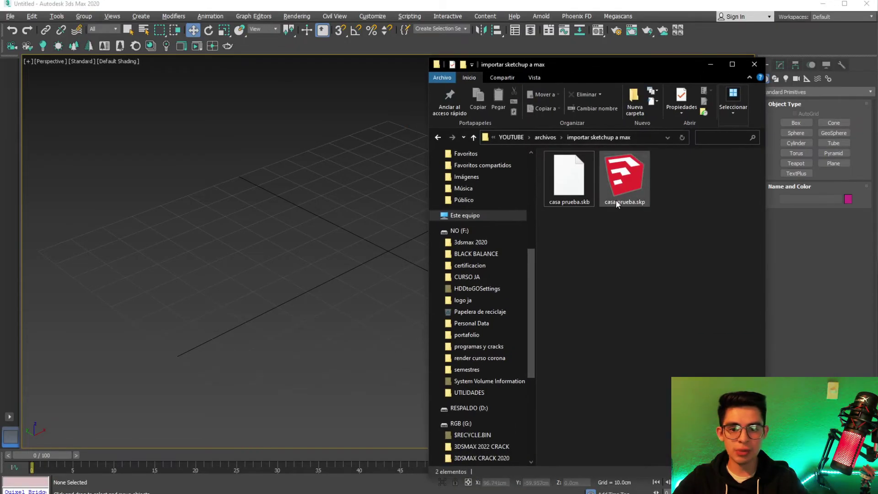
# - Import casa prueba.skp into the 3ds Max viewport and pan over the Fallingwater house and terrain
pyautogui.moveTo(625, 178)
pyautogui.mouseDown()
pyautogui.moveTo(301, 254)
pyautogui.moveTo(349, 323)
pyautogui.mouseUp()
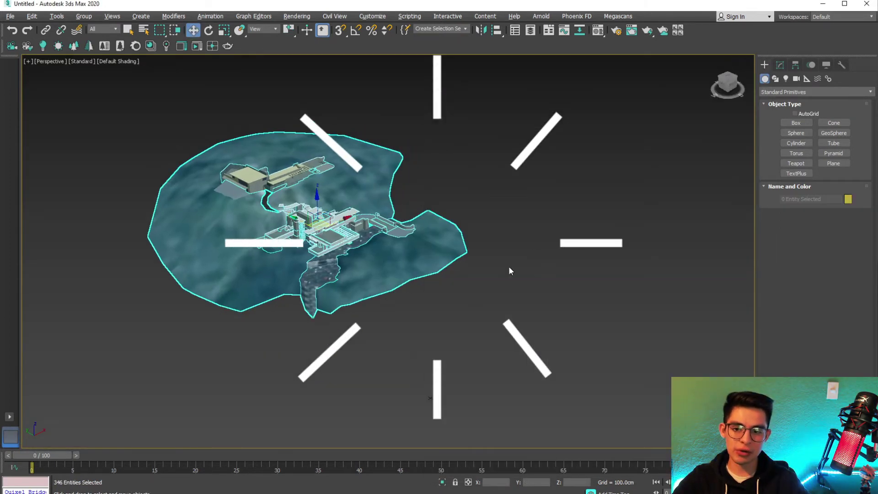
pyautogui.scroll(-3, 399, 303)
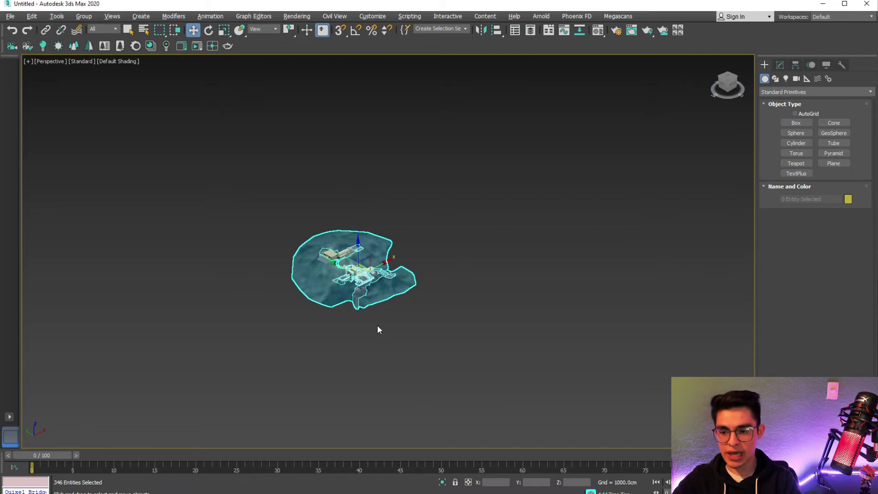
pyautogui.scroll(8, 377, 325)
pyautogui.moveTo(358, 284)
pyautogui.mouseDown(button='middle')
pyautogui.moveTo(403, 348)
pyautogui.moveTo(474, 304)
pyautogui.mouseUp(button='middle')
pyautogui.scroll(5, 474, 303)
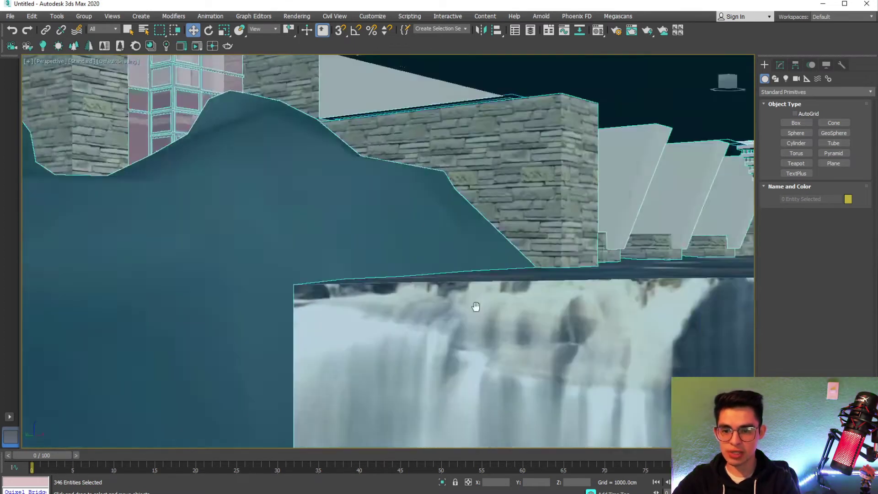
pyautogui.scroll(-4, 480, 357)
pyautogui.scroll(-3, 480, 358)
pyautogui.keyDown('alt'); pyautogui.moveTo(480, 358); pyautogui.dragTo(402, 350, button='middle'); pyautogui.keyUp('alt')
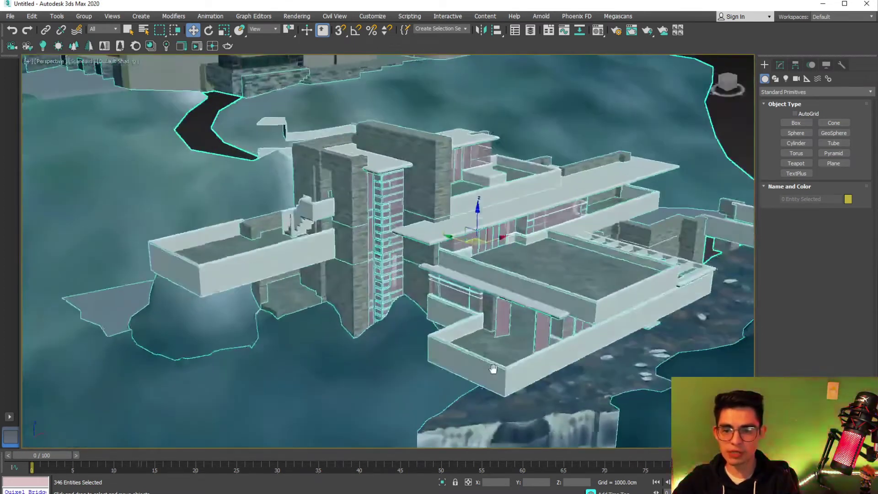
pyautogui.scroll(-5, 402, 350)
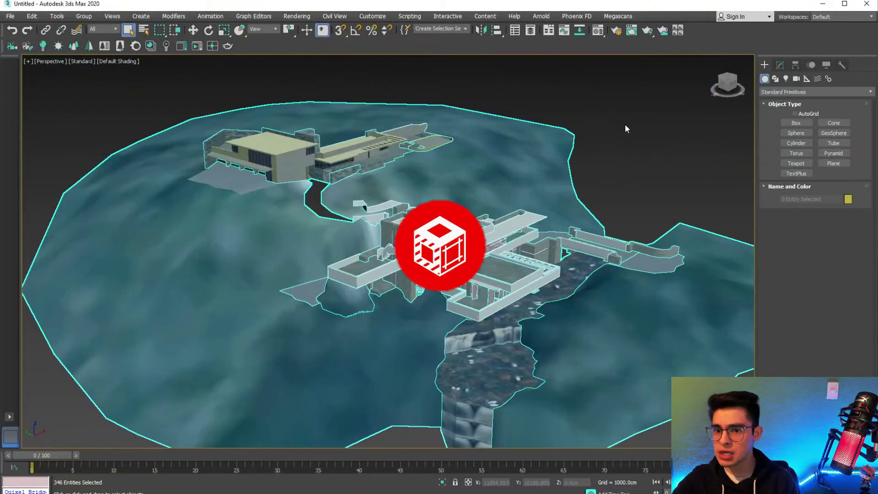